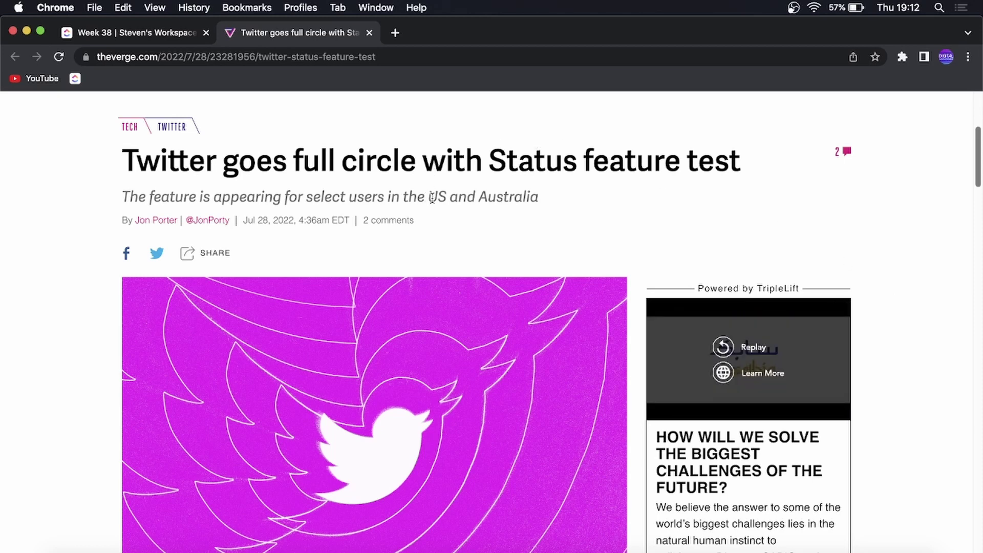
Highlight 'US and Australia' in the subtitle, clear it, then highlight 'For a limited time, we are testing a feature…'
drag(431, 197, 569, 194)
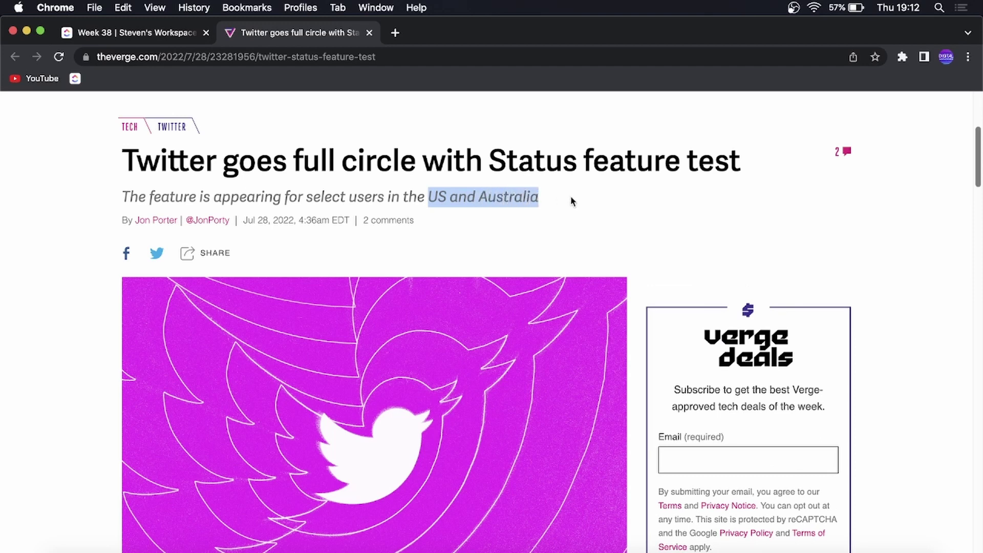
click(926, 209)
scroll(926, 209, down, 3)
scroll(926, 210, down, 4)
scroll(926, 210, down, 3)
scroll(926, 210, down, 2)
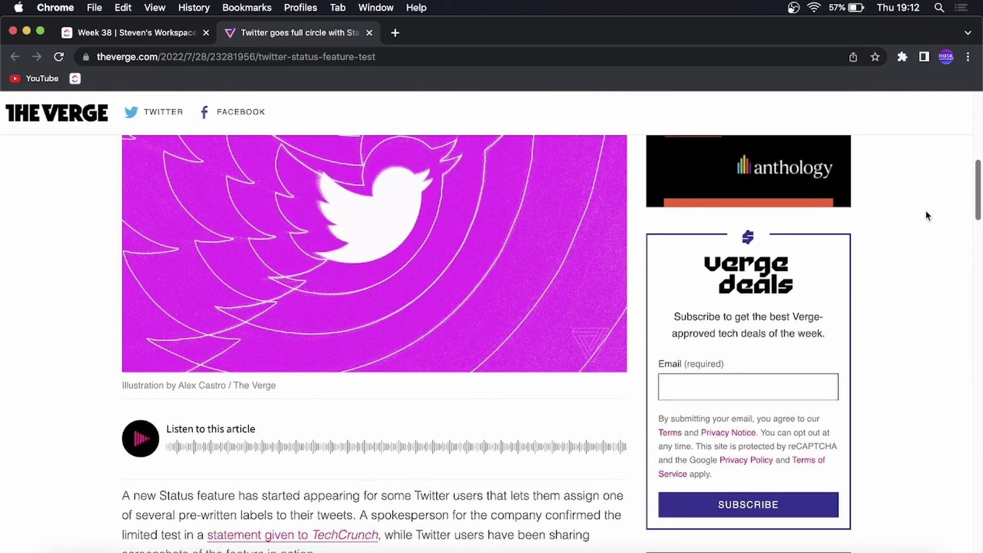
scroll(926, 210, down, 3)
scroll(926, 210, down, 3)
scroll(926, 210, down, 2)
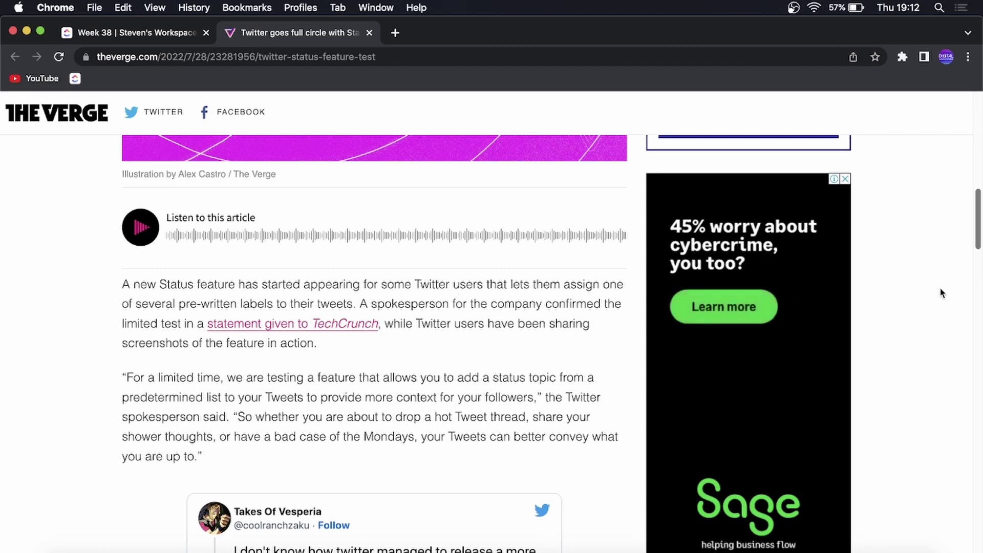
scroll(940, 286, down, 2)
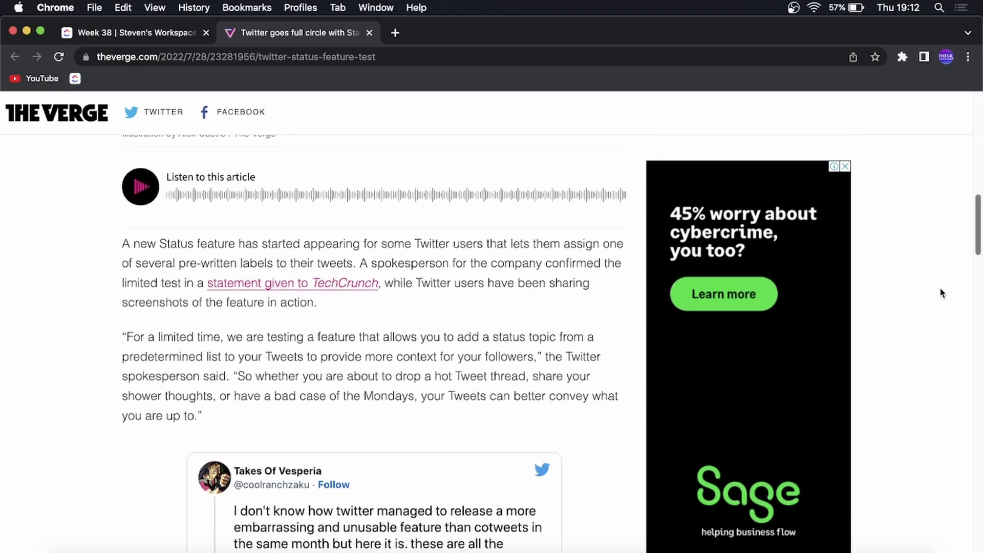
drag(126, 321, 603, 323)
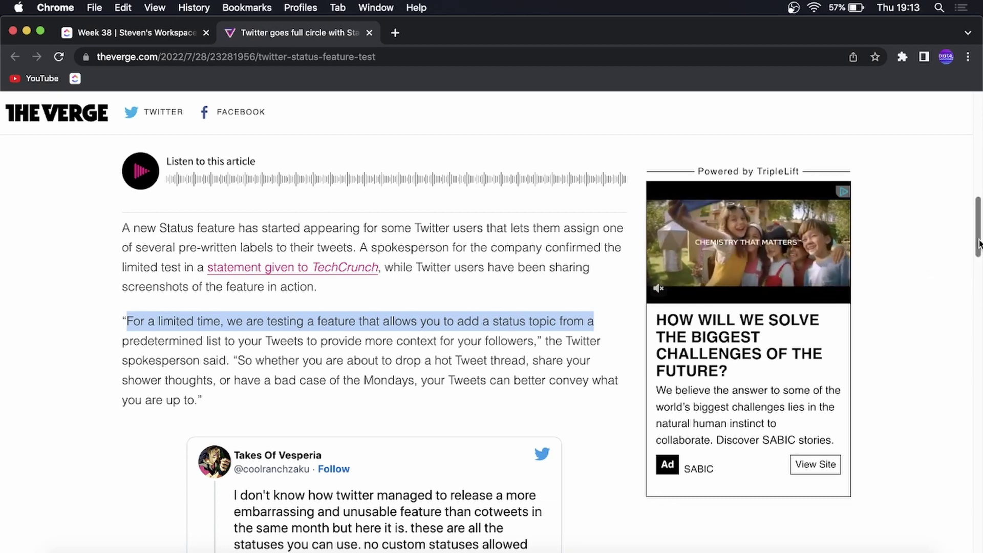
drag(977, 230, 977, 282)
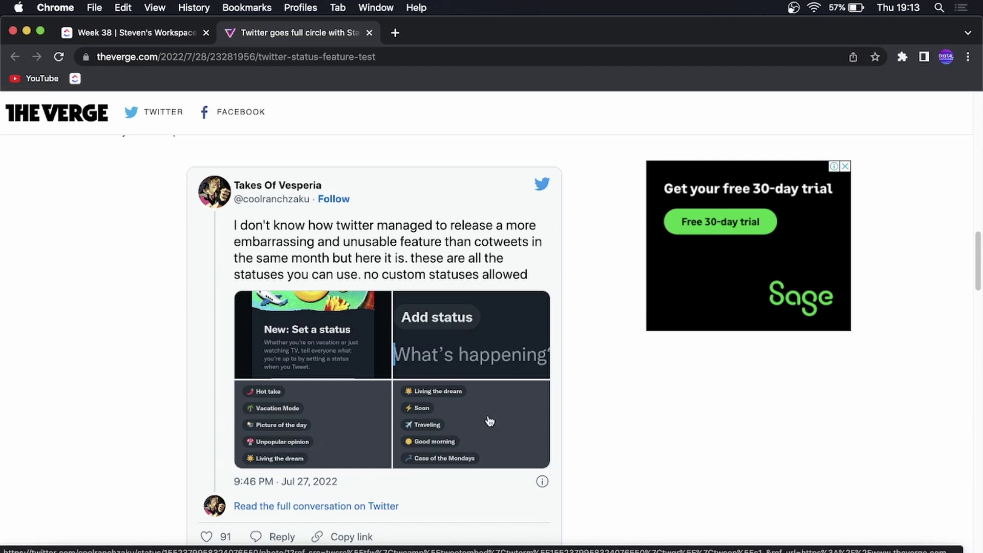
scroll(924, 312, down, 3)
scroll(924, 313, down, 4)
scroll(923, 312, down, 4)
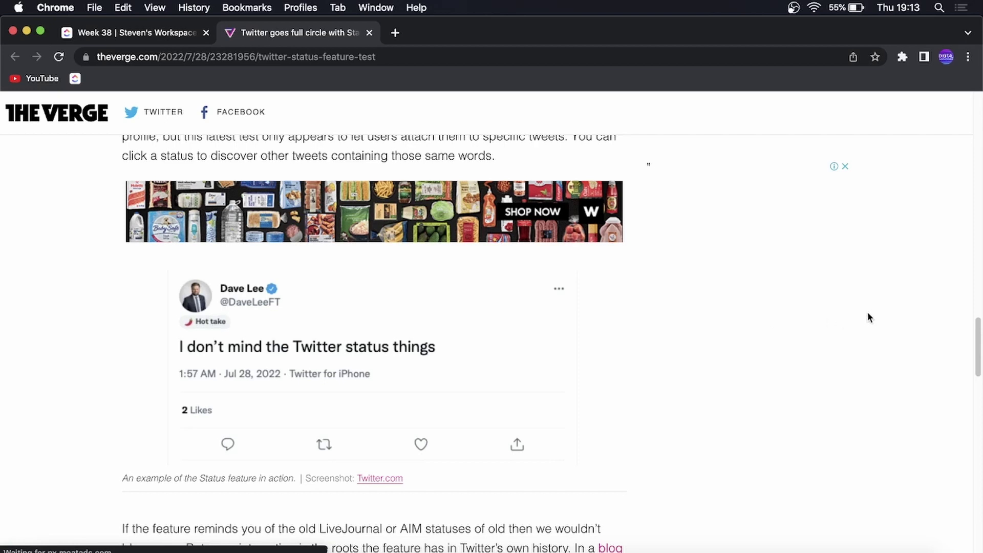
scroll(869, 312, down, 3)
scroll(873, 311, down, 3)
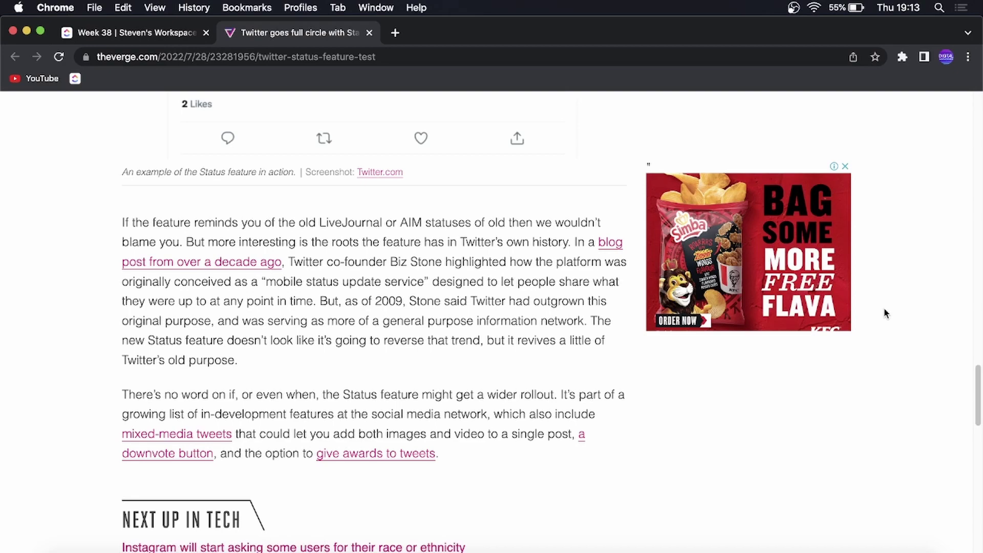
scroll(884, 308, up, 3)
scroll(884, 308, up, 3)
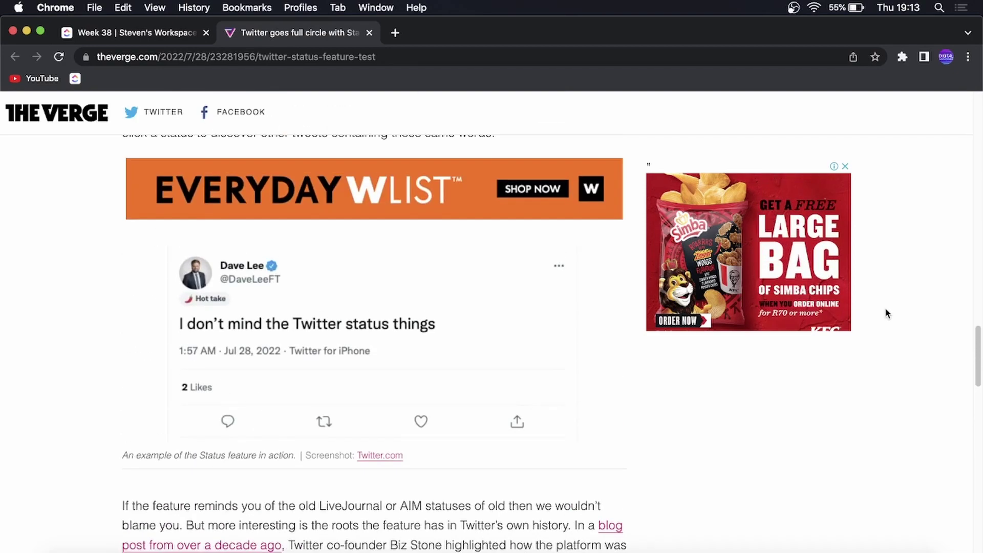
scroll(886, 307, up, 5)
scroll(886, 307, up, 4)
scroll(886, 307, up, 4)
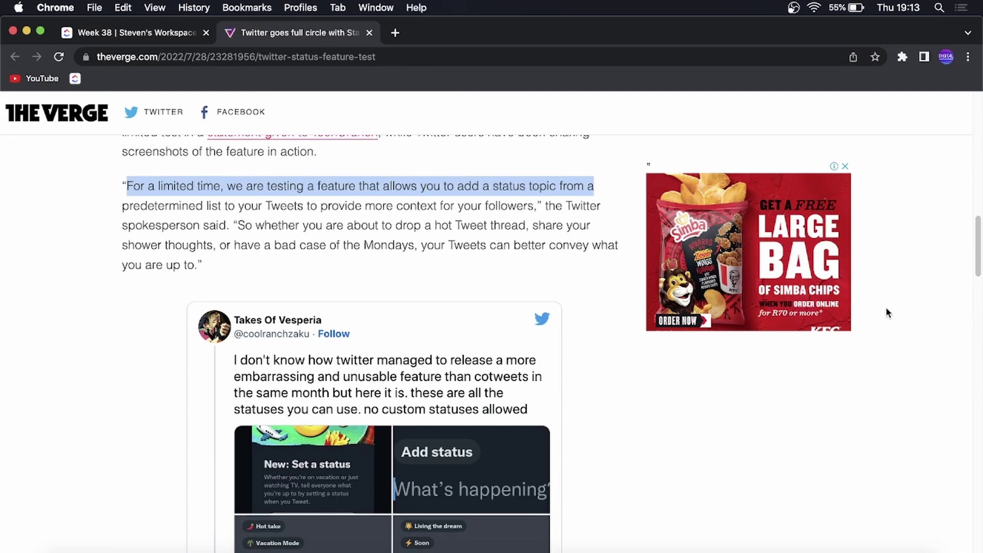
scroll(886, 306, up, 3)
scroll(887, 306, up, 5)
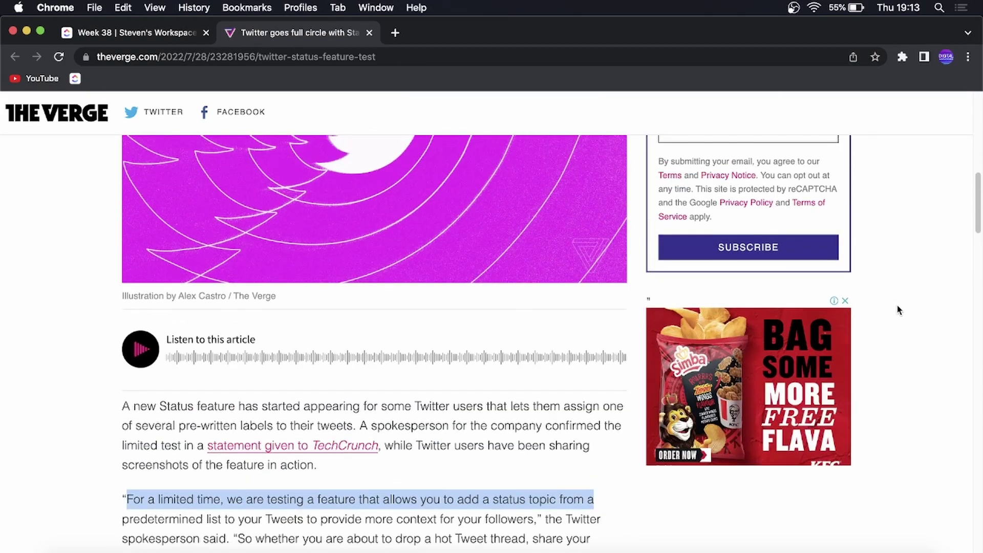
scroll(900, 303, up, 4)
scroll(900, 303, up, 2)
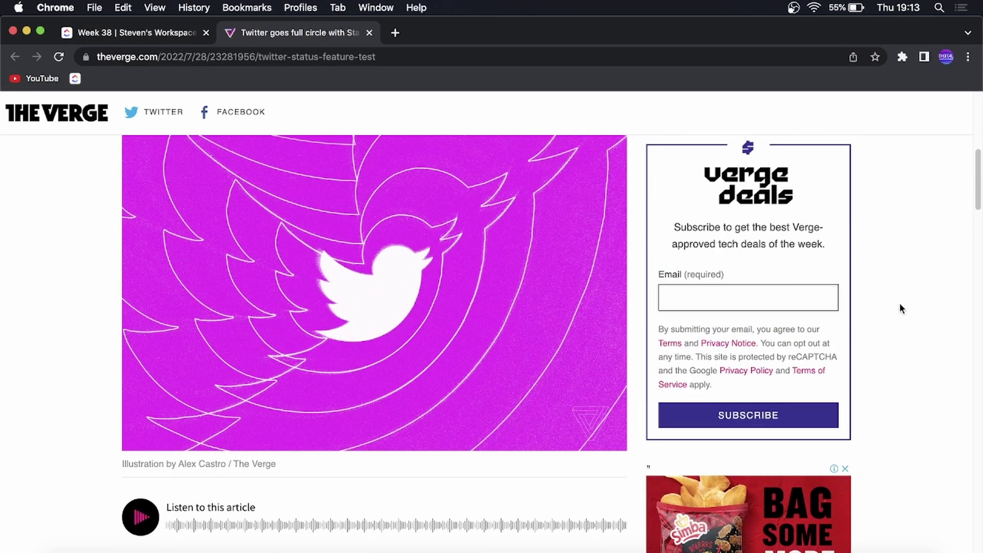
scroll(900, 303, up, 3)
scroll(900, 302, up, 3)
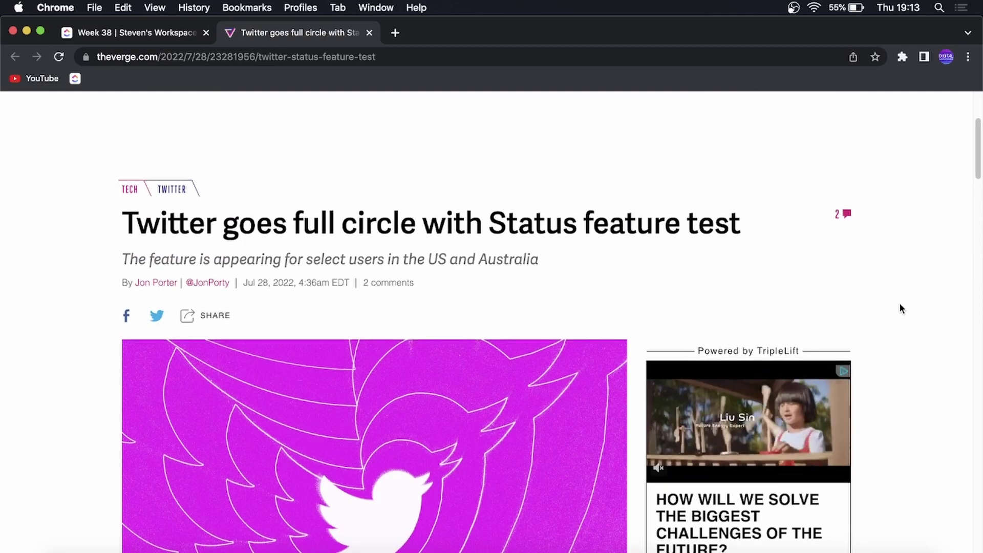
scroll(899, 303, down, 2)
scroll(899, 303, down, 3)
scroll(900, 303, down, 4)
scroll(899, 303, down, 3)
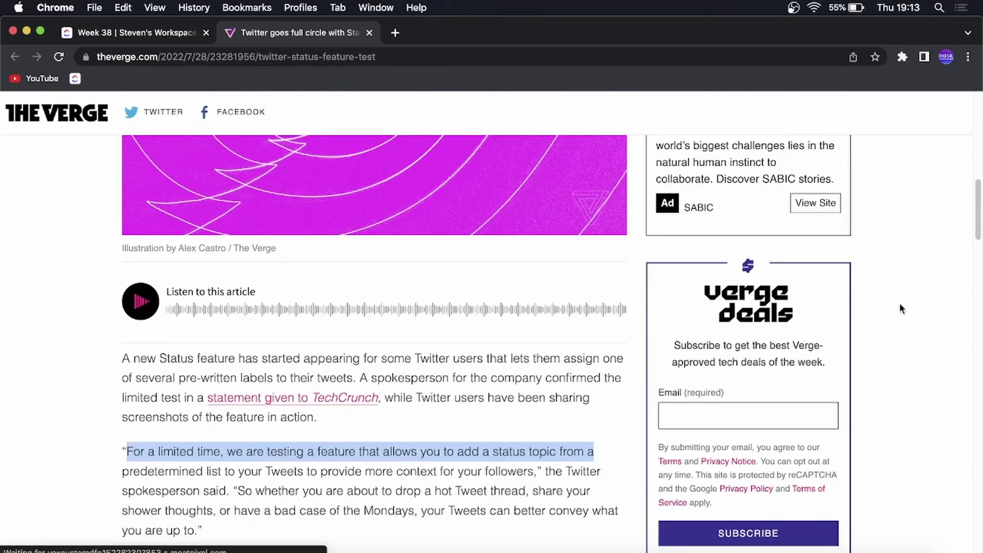
scroll(900, 304, down, 3)
scroll(900, 302, down, 3)
scroll(899, 304, down, 3)
scroll(900, 303, down, 3)
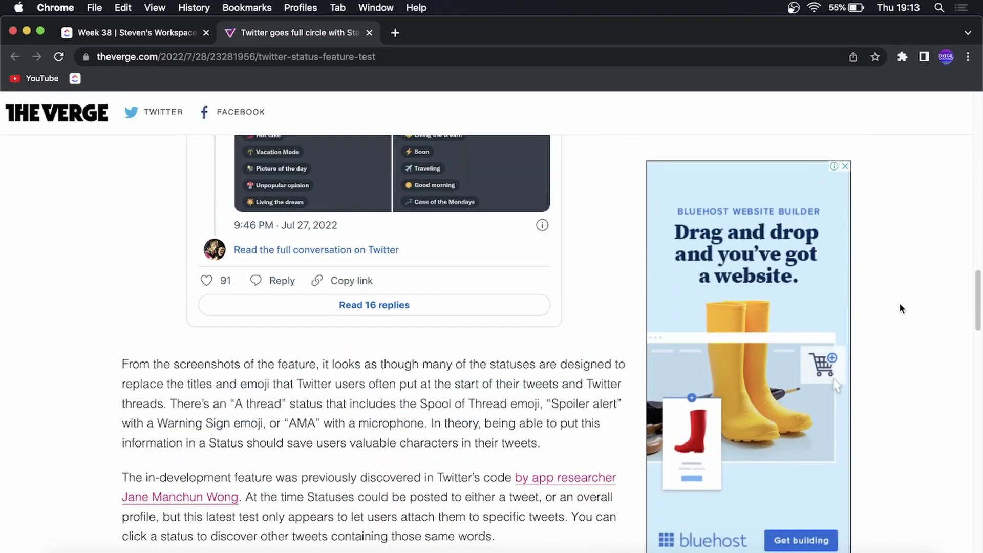
scroll(900, 303, down, 3)
scroll(879, 296, down, 3)
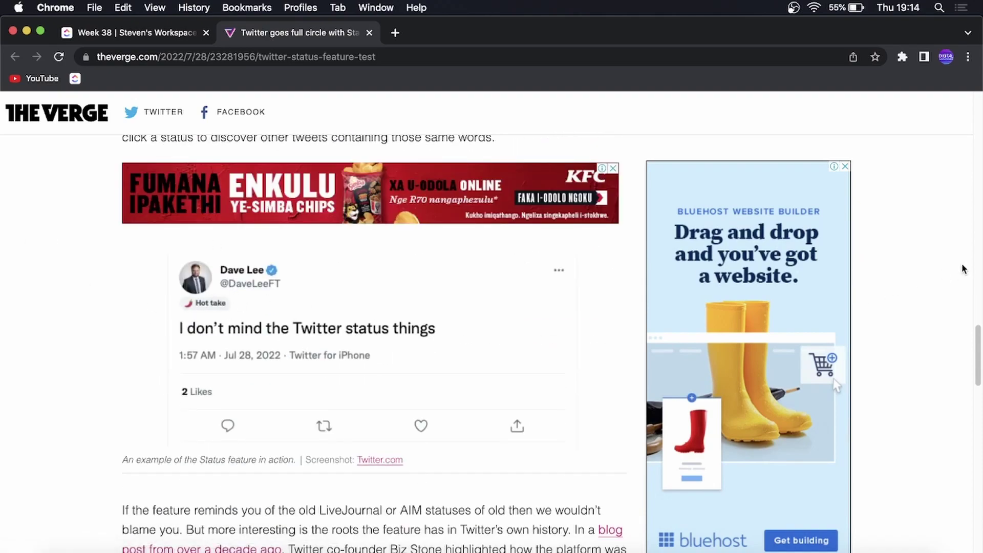
scroll(961, 267, down, 3)
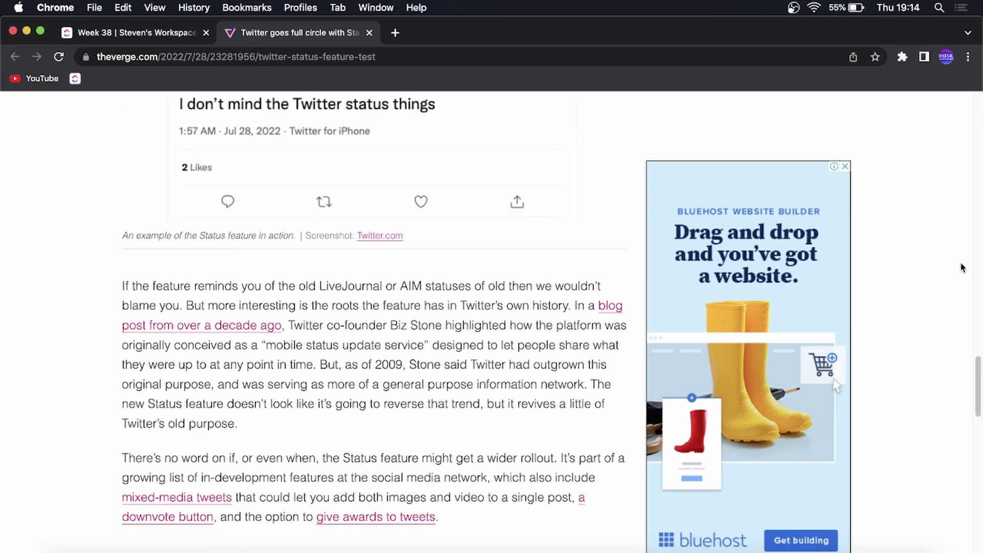